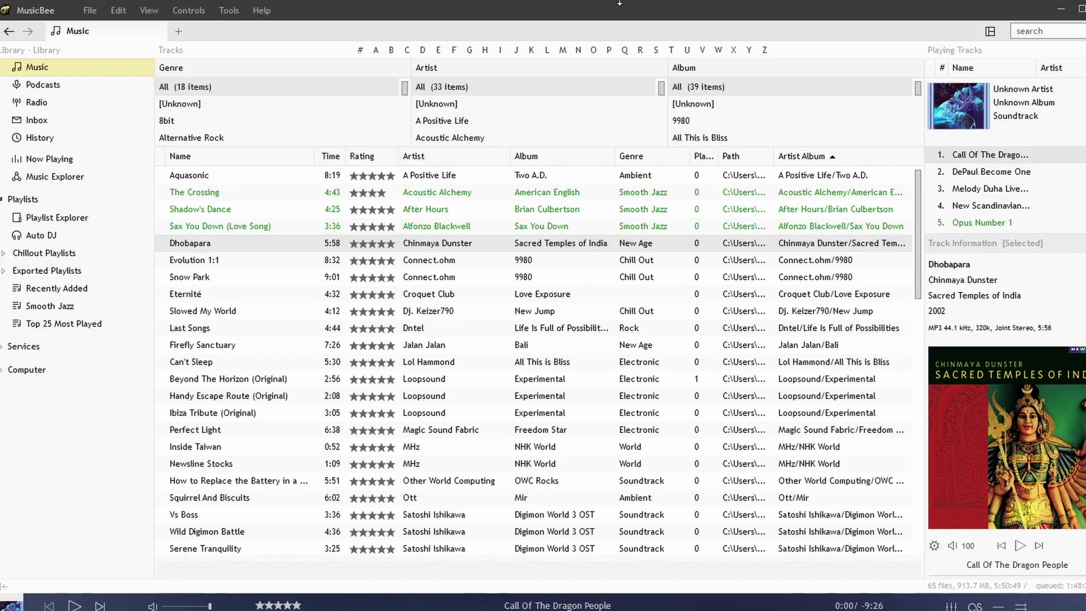
Check the Preferences layout page without changes, then open the Podcasts view's subscription options menu
{"action": "left_click", "coordinate": [90, 12]}
{"action": "left_click", "coordinate": [138, 146]}
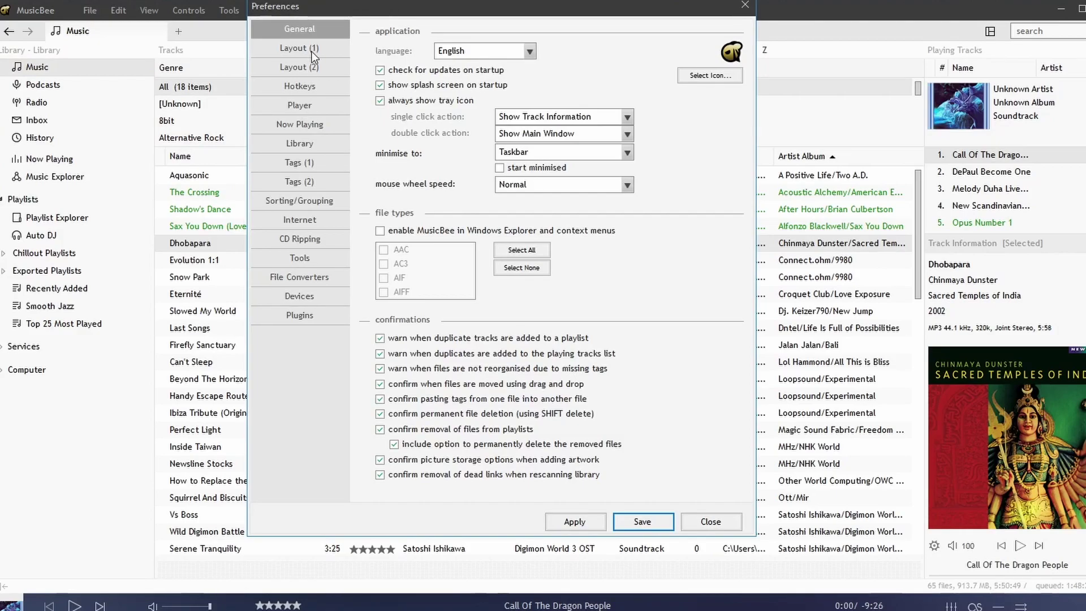
{"action": "left_click", "coordinate": [312, 56]}
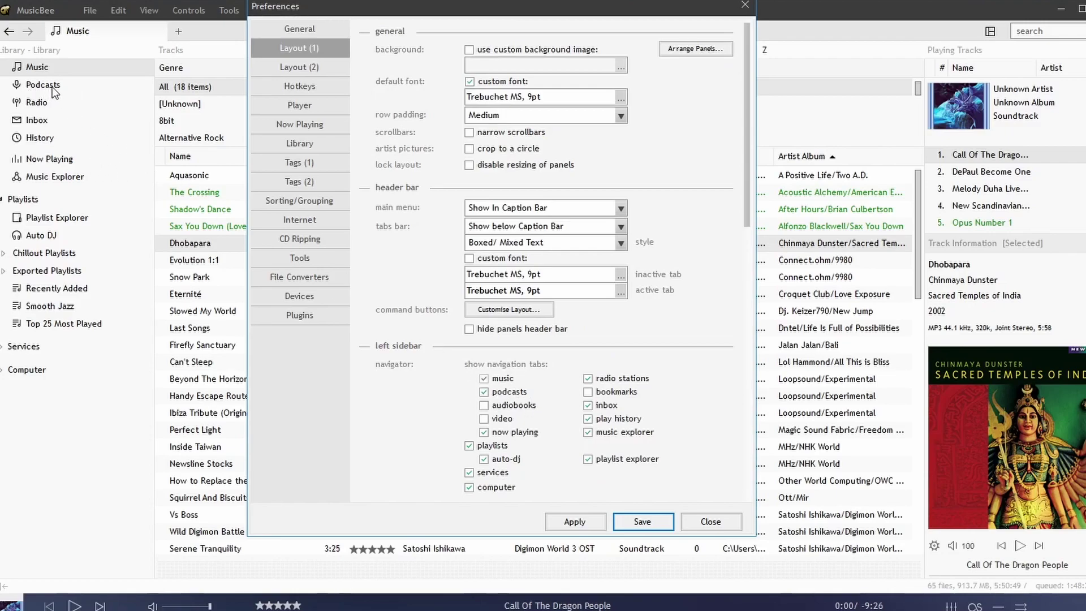
{"action": "left_click", "coordinate": [711, 520]}
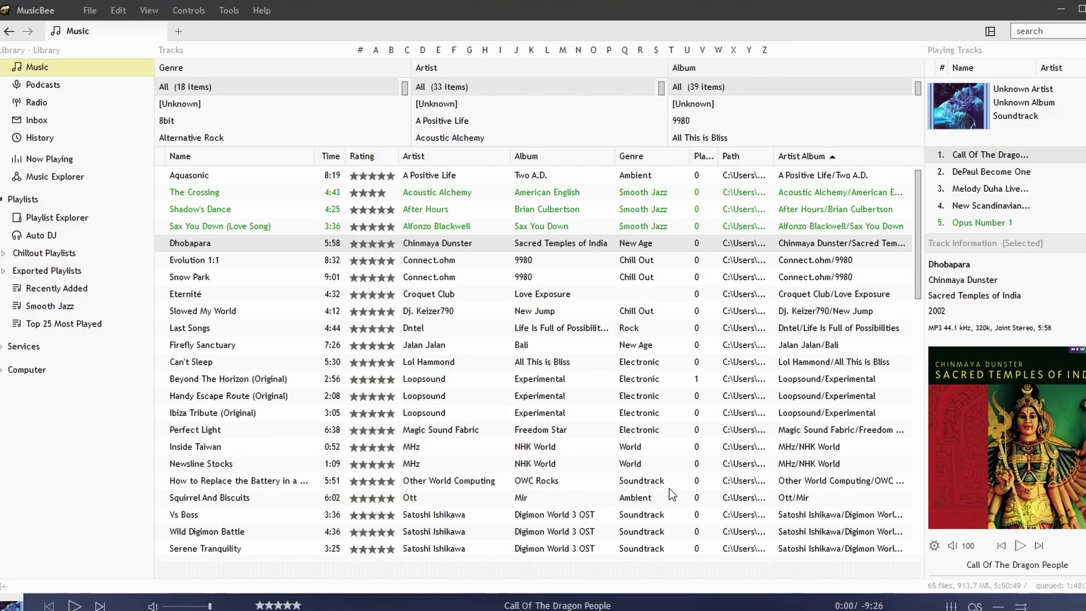
{"action": "left_click", "coordinate": [66, 85]}
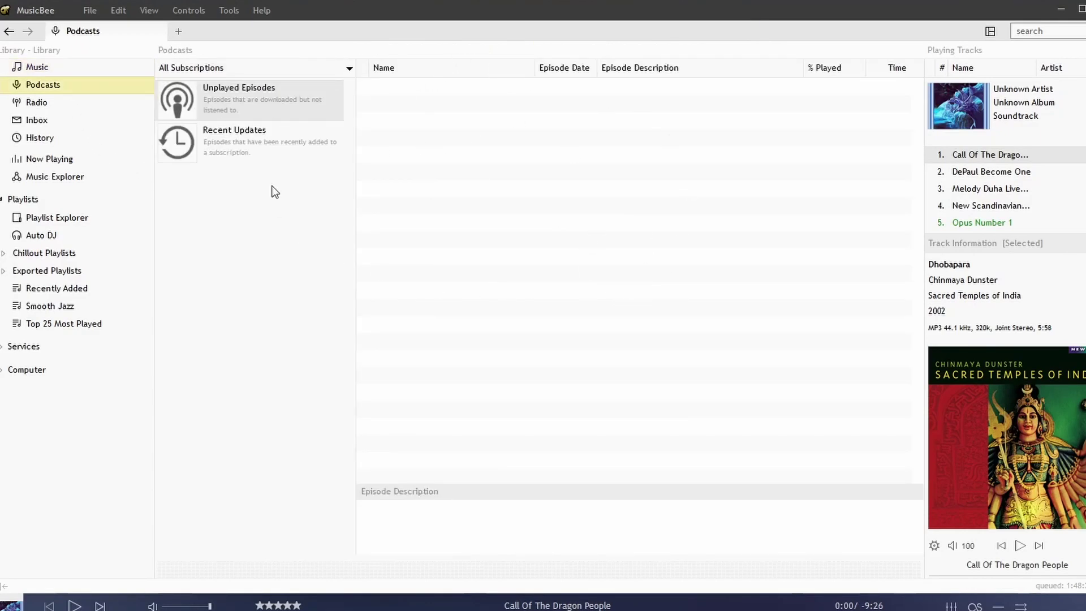
{"action": "right_click", "coordinate": [219, 102]}
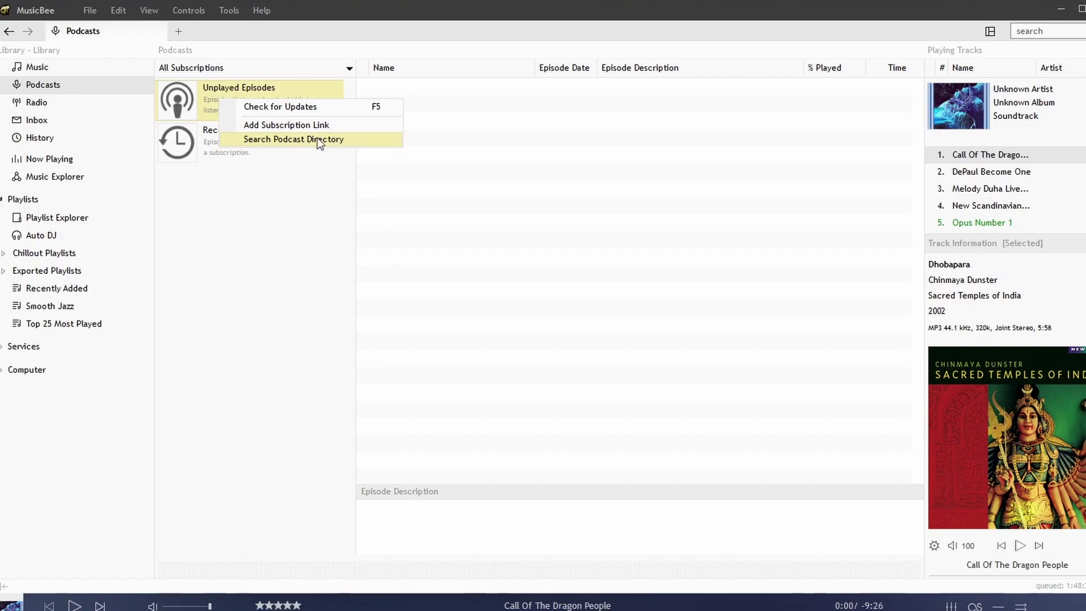
Search the iTunes Store podcast directory for Windows Weekly and subscribe to Windows Weekly (Audio)
{"action": "left_click", "coordinate": [301, 140]}
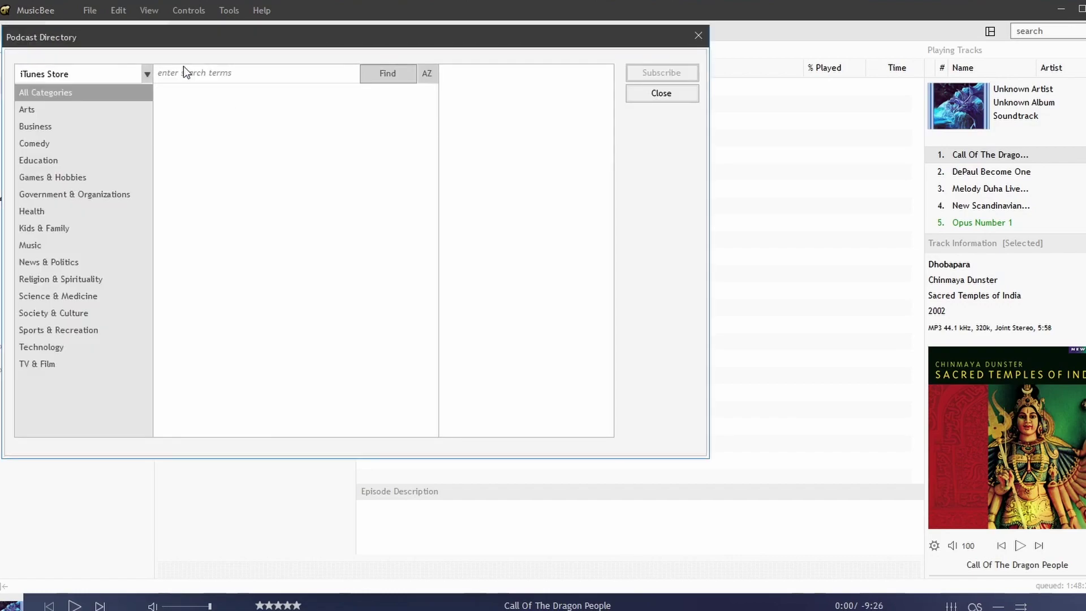
{"action": "left_click", "coordinate": [244, 77]}
{"action": "type", "text": "windows weekly"}
{"action": "key", "text": "Return"}
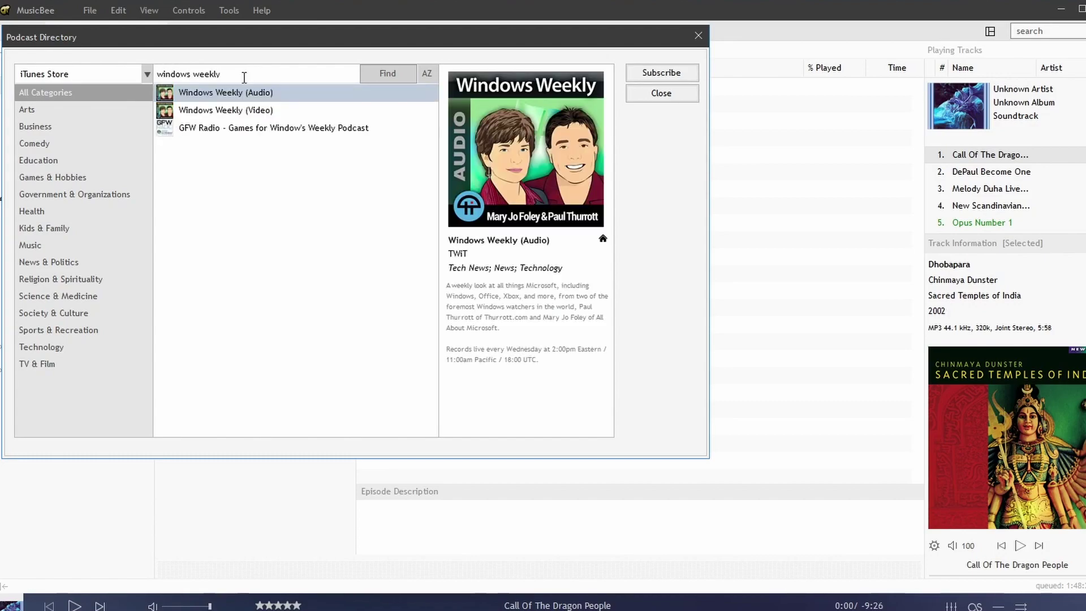
{"action": "left_click", "coordinate": [142, 76]}
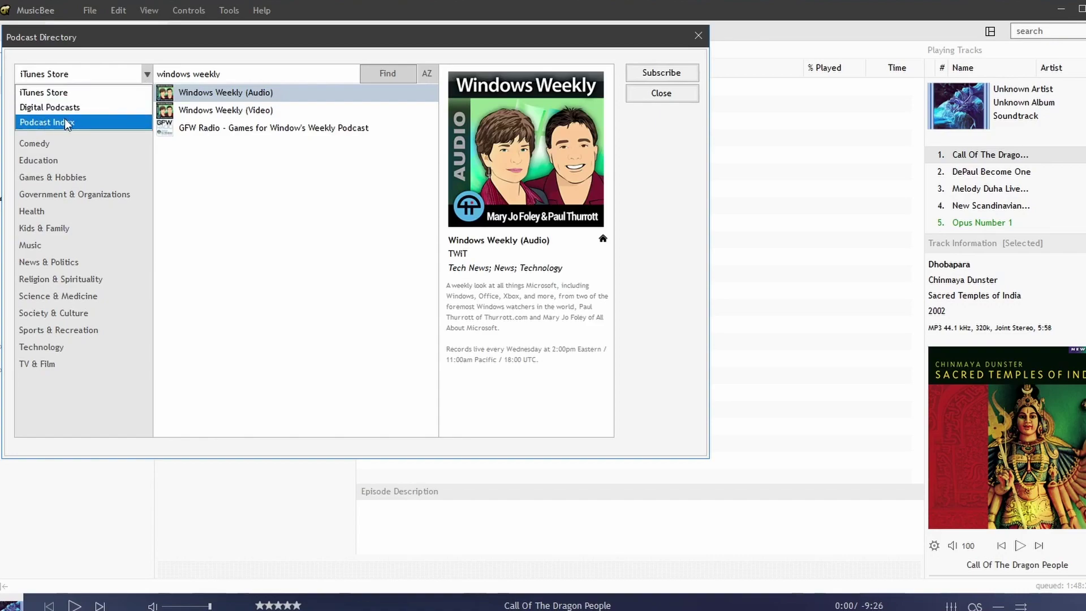
{"action": "left_click", "coordinate": [245, 205]}
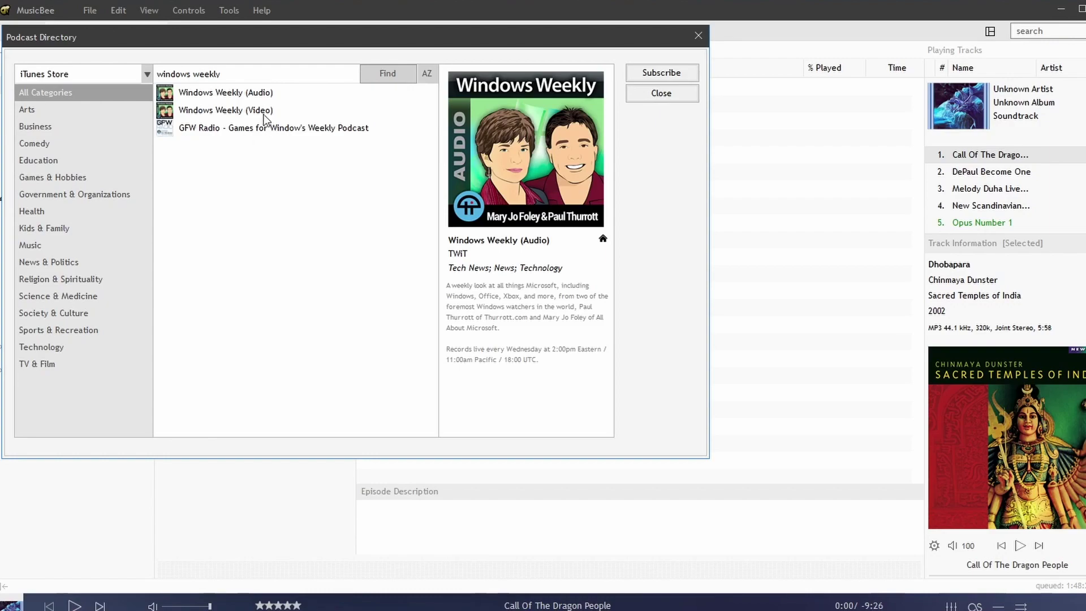
{"action": "left_click", "coordinate": [227, 93]}
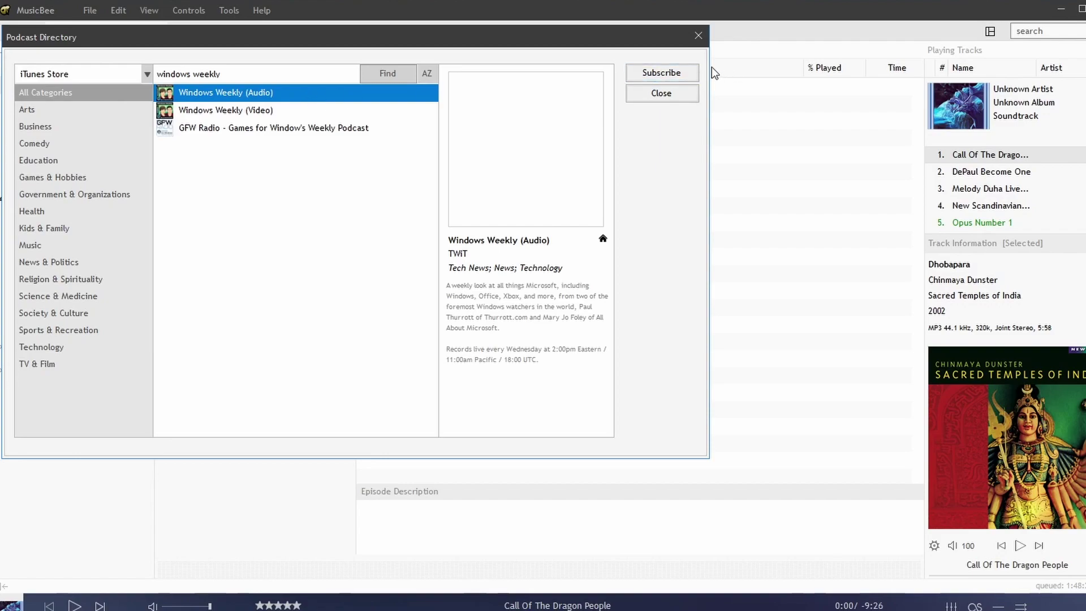
{"action": "left_click", "coordinate": [688, 73]}
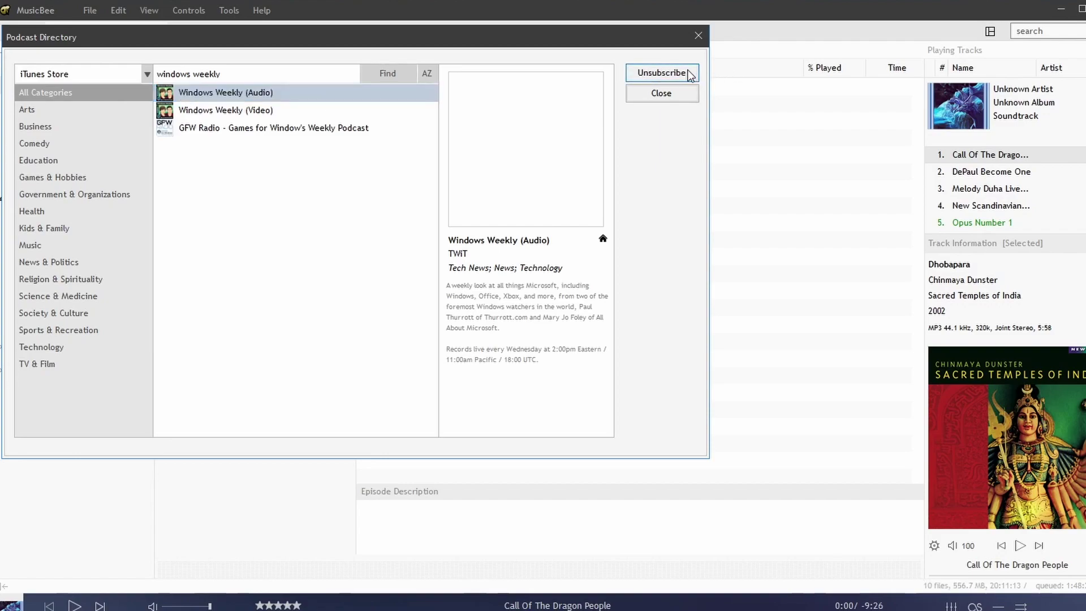
Close the directory, review episodes WW 734 and WW 733, then Download Now on WW 734
{"action": "left_click", "coordinate": [677, 98]}
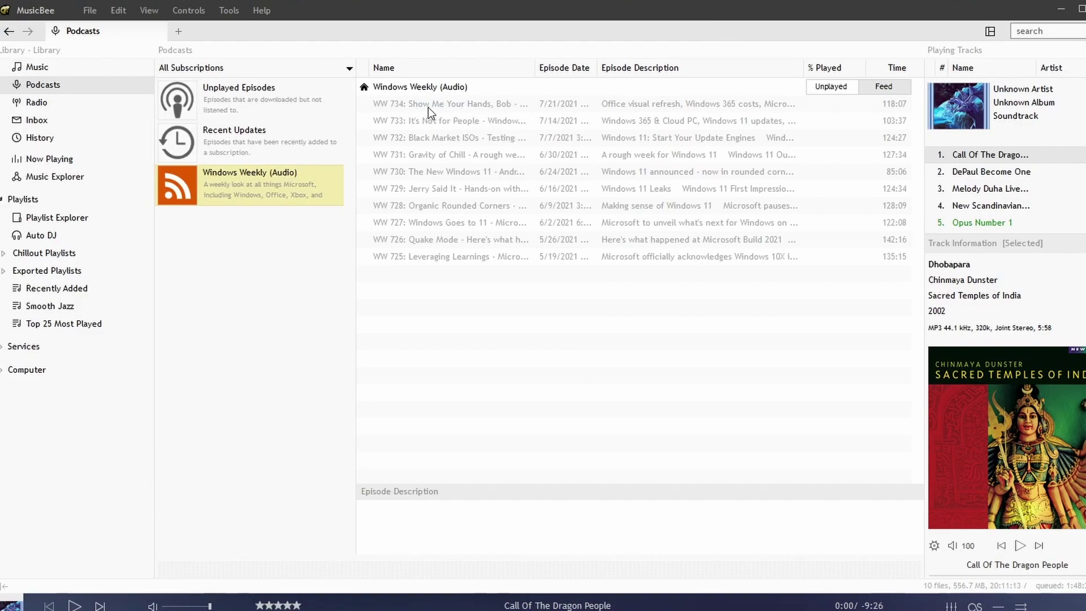
{"action": "left_click", "coordinate": [540, 110]}
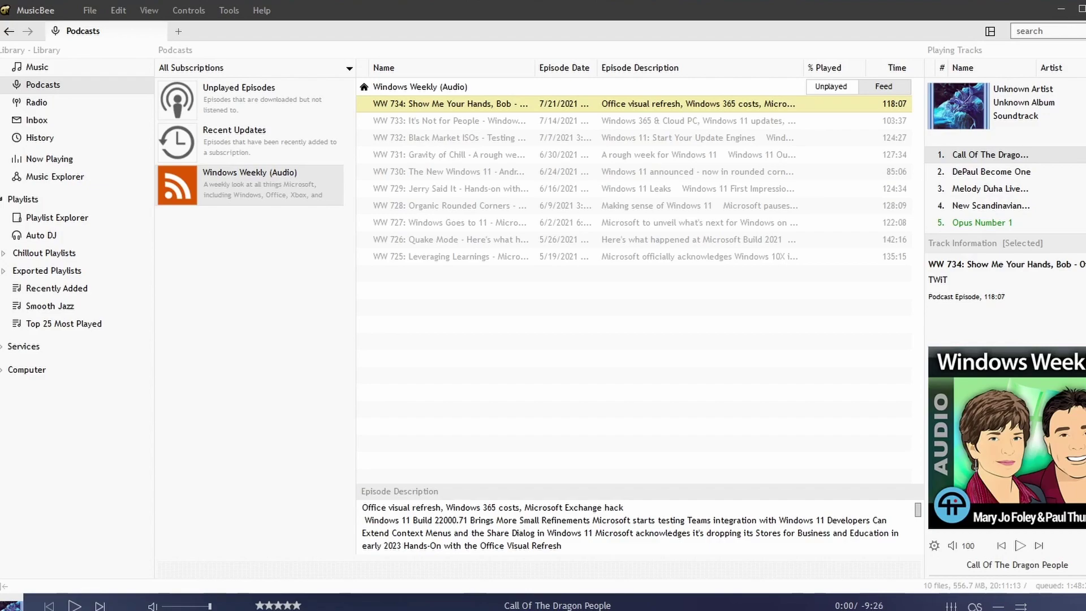
{"action": "left_click", "coordinate": [453, 121]}
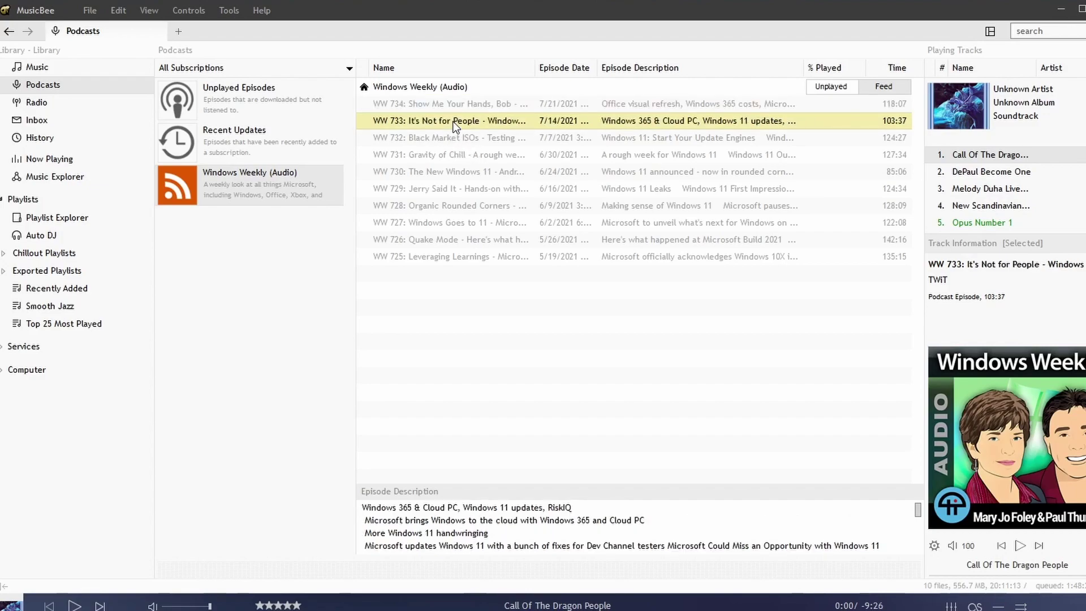
{"action": "left_click", "coordinate": [463, 106]}
{"action": "right_click", "coordinate": [463, 106]}
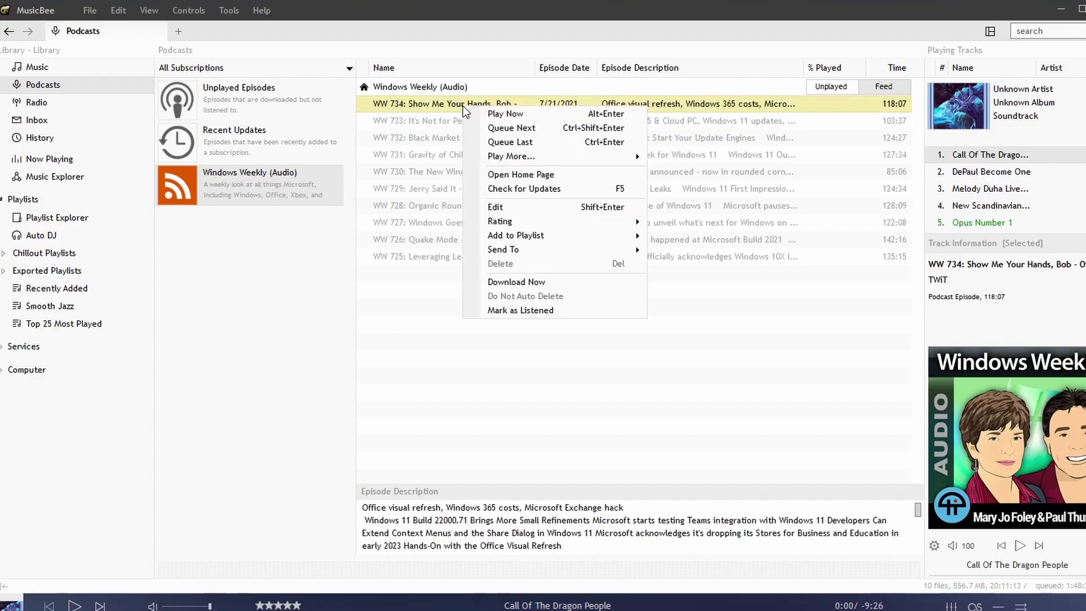
{"action": "left_click", "coordinate": [509, 283]}
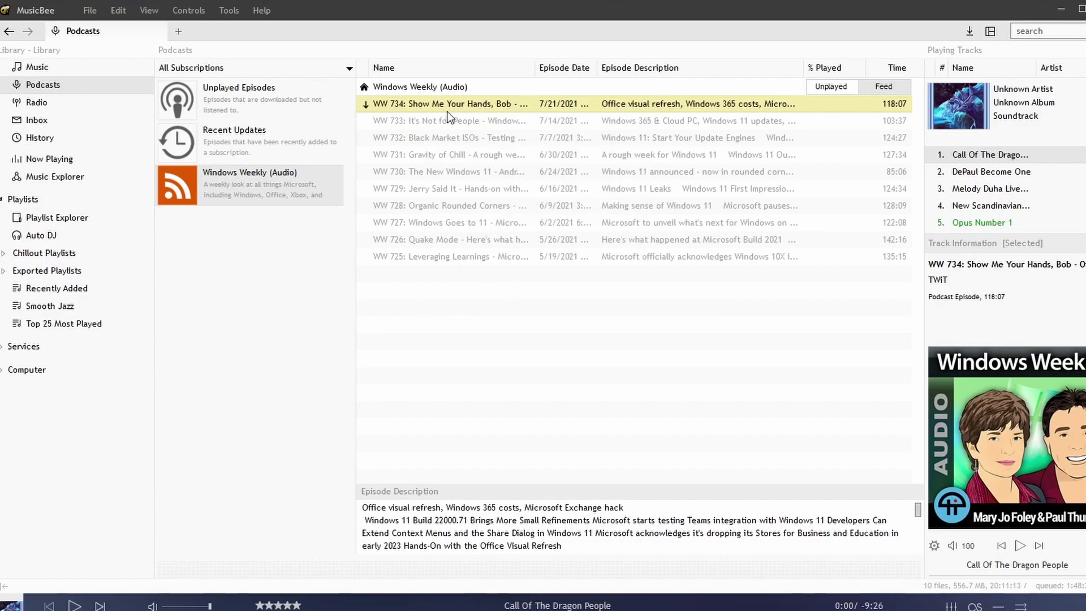
In Library preferences, keep startup update checks and most-recent downloads, and keep all episodes
{"action": "left_click", "coordinate": [116, 12]}
{"action": "left_click", "coordinate": [153, 141]}
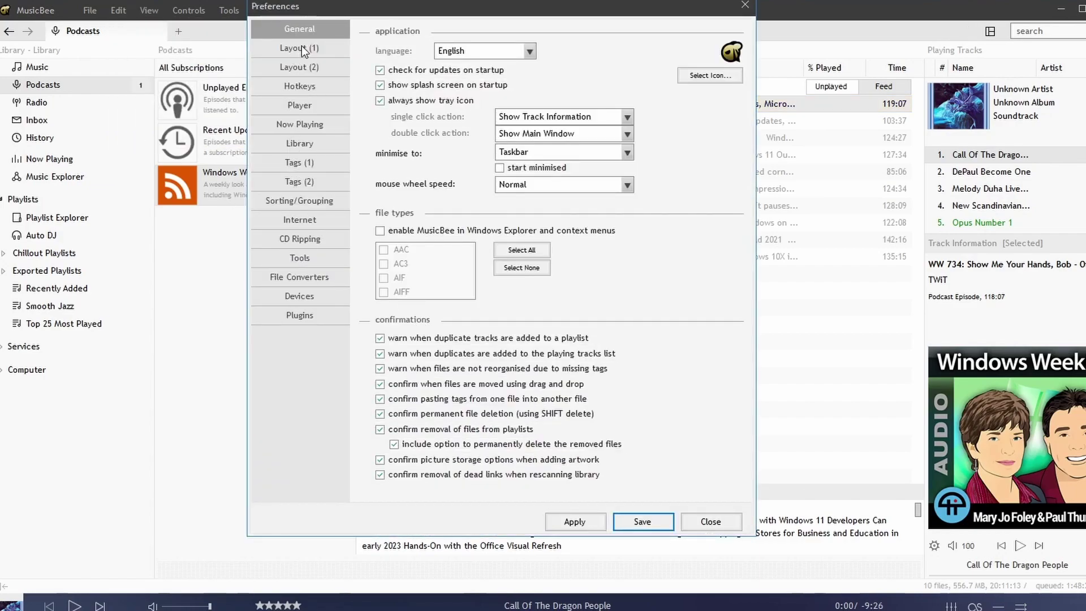
{"action": "left_click", "coordinate": [307, 142]}
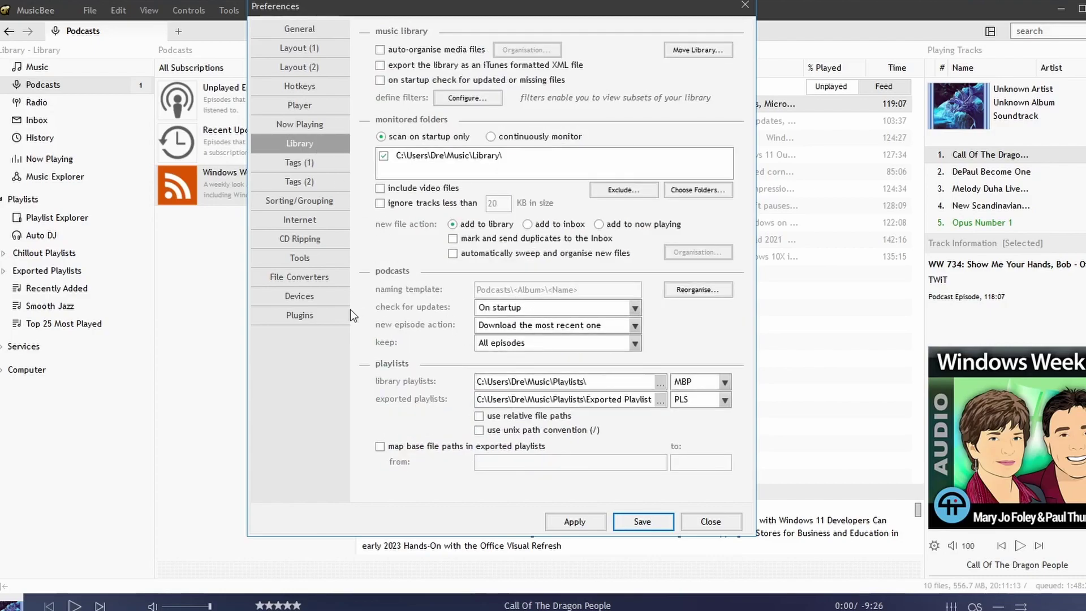
{"action": "left_click", "coordinate": [521, 310]}
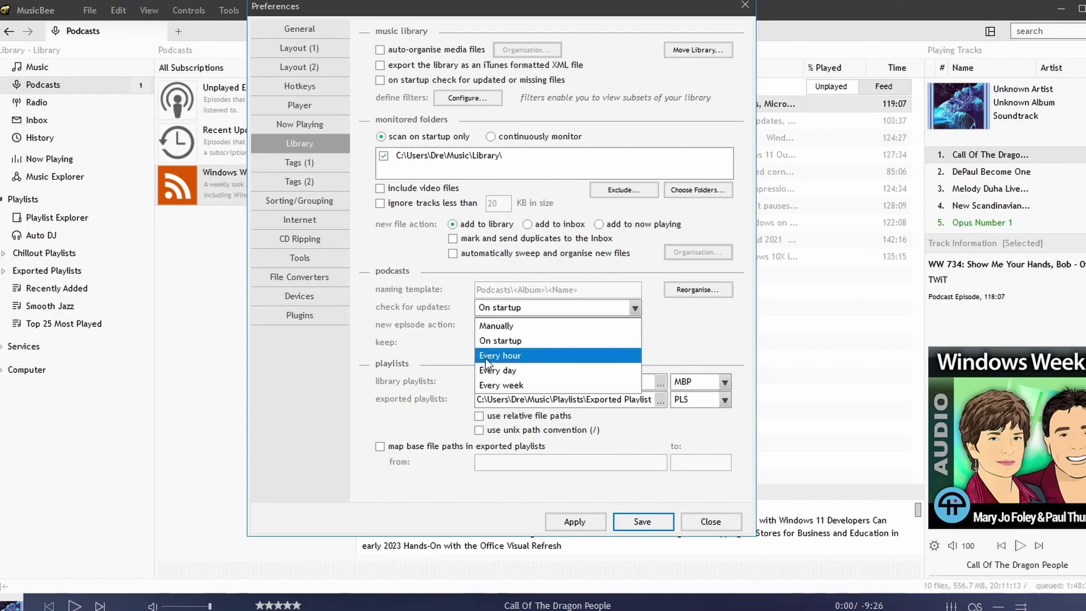
{"action": "left_click", "coordinate": [436, 310]}
{"action": "left_click", "coordinate": [497, 327]}
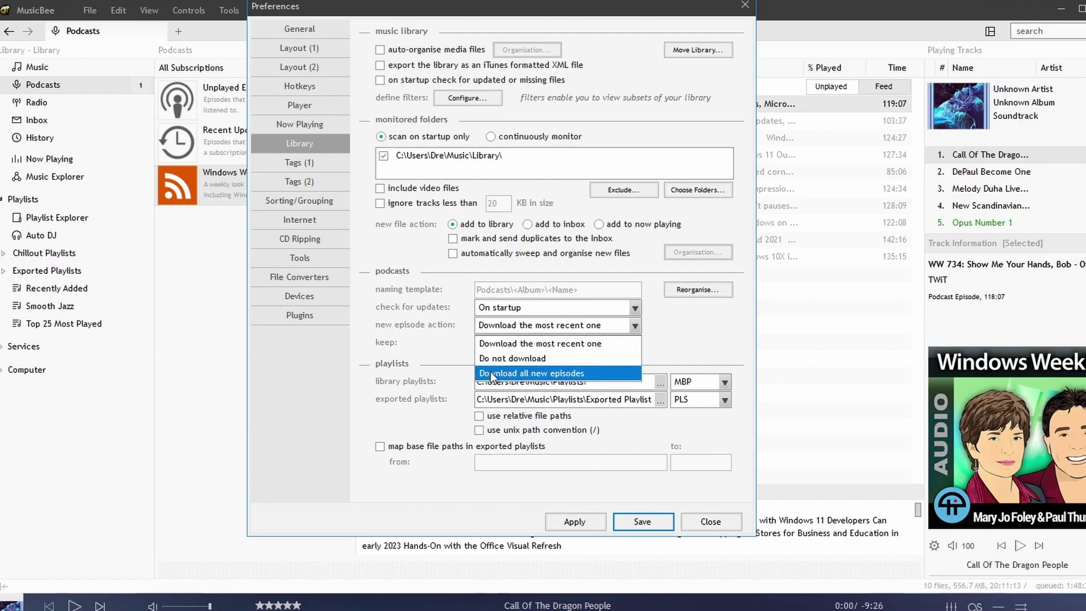
{"action": "left_click", "coordinate": [421, 342]}
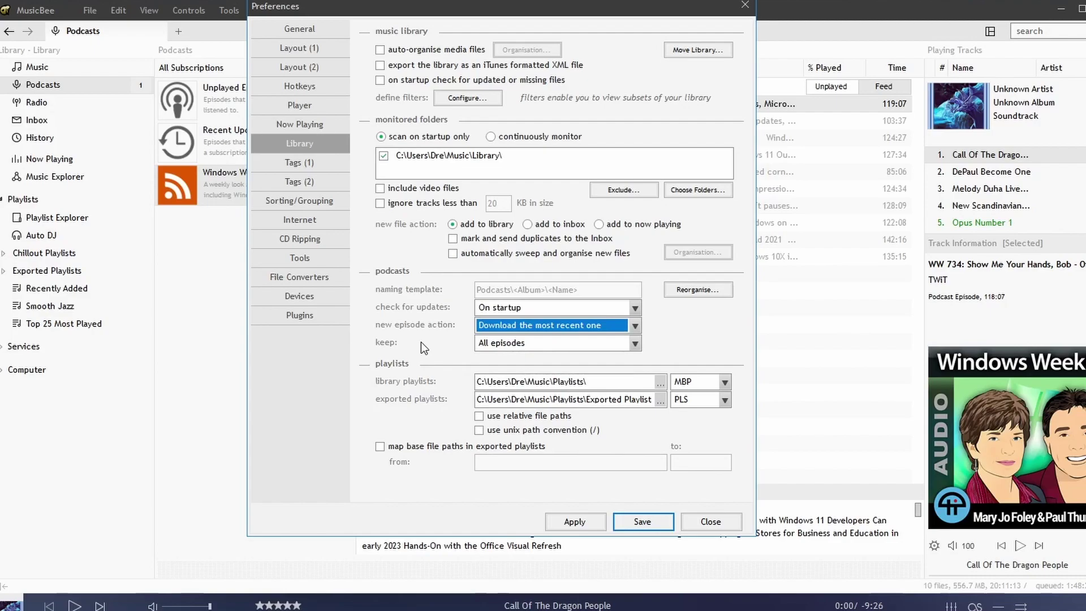
{"action": "left_click", "coordinate": [511, 341]}
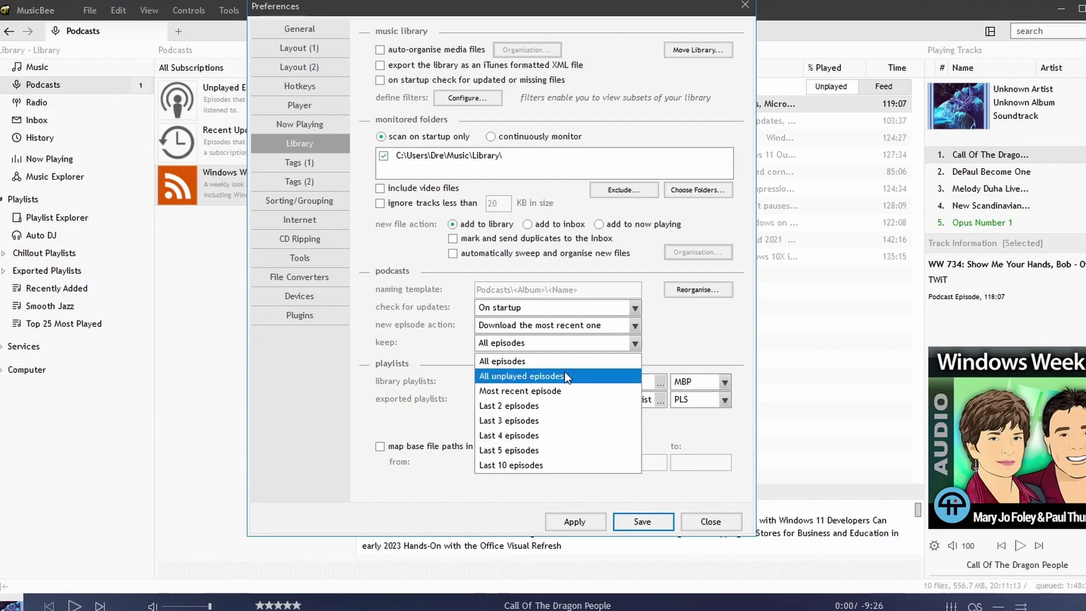
{"action": "left_click", "coordinate": [432, 314]}
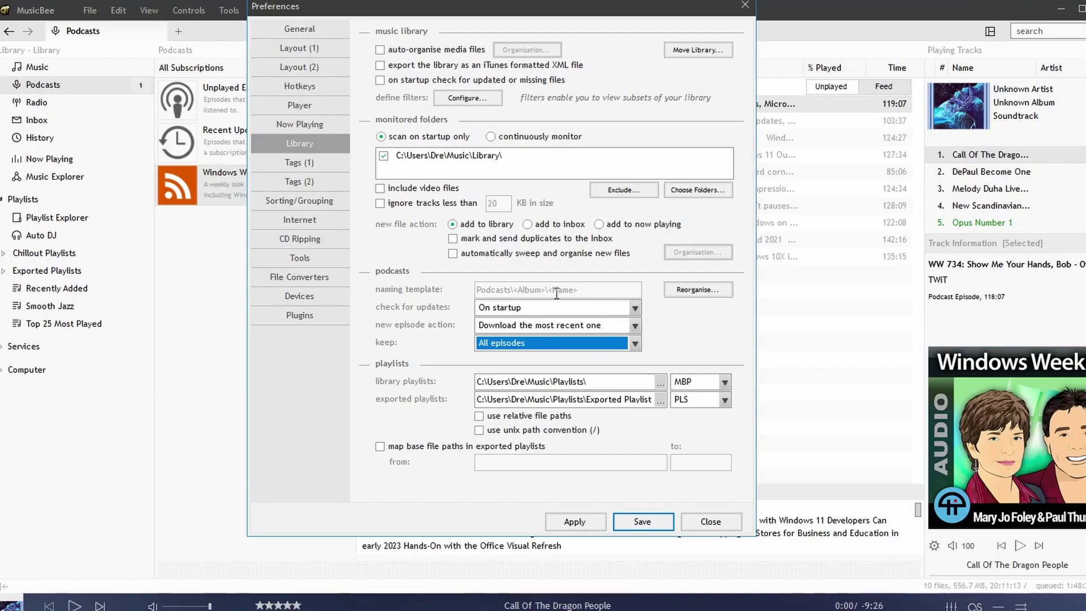
{"action": "left_click", "coordinate": [604, 292]}
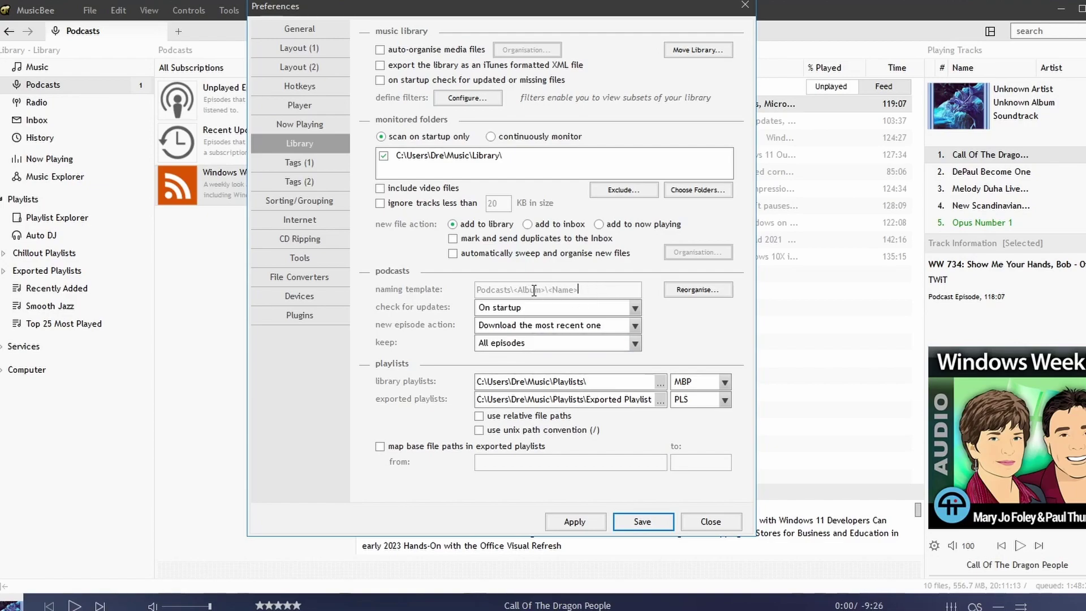
Save the preferences, play episode WW 734, and open its Search context submenu
{"action": "left_click", "coordinate": [654, 521]}
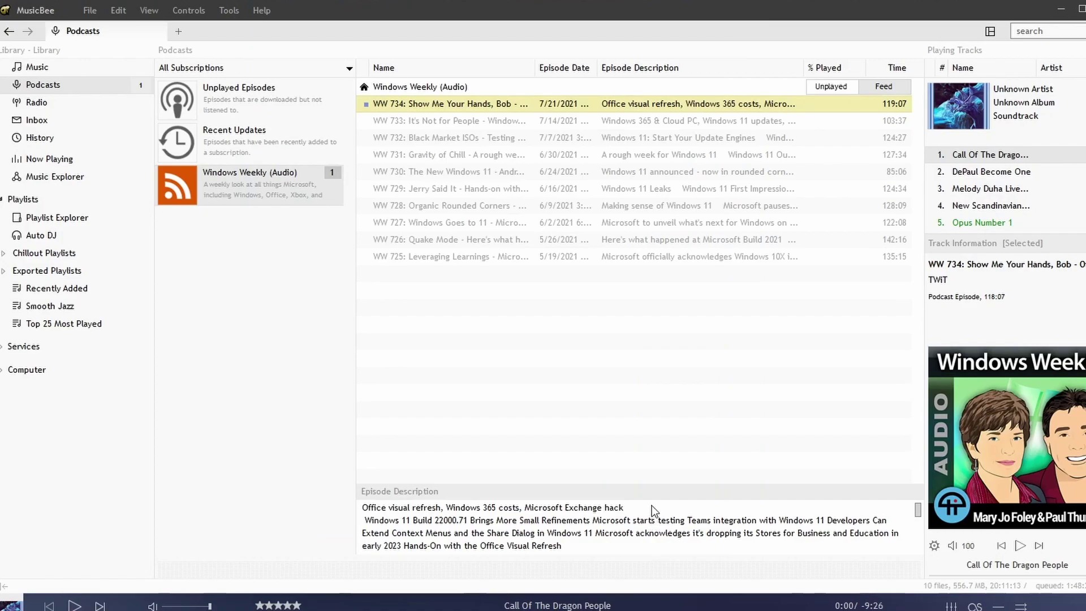
{"action": "double_click", "coordinate": [478, 104]}
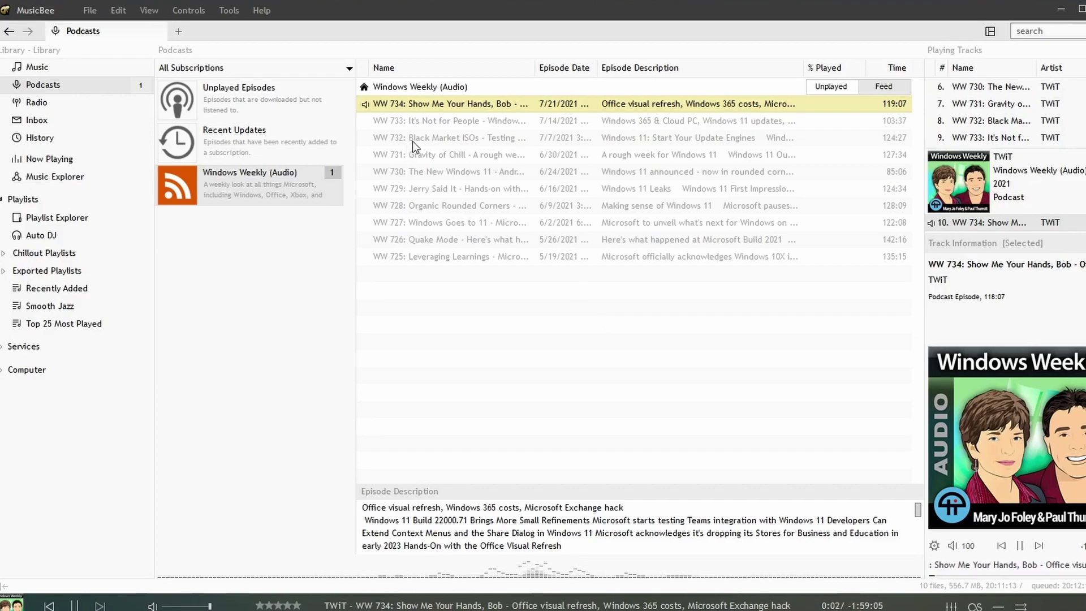
{"action": "right_click", "coordinate": [440, 103]}
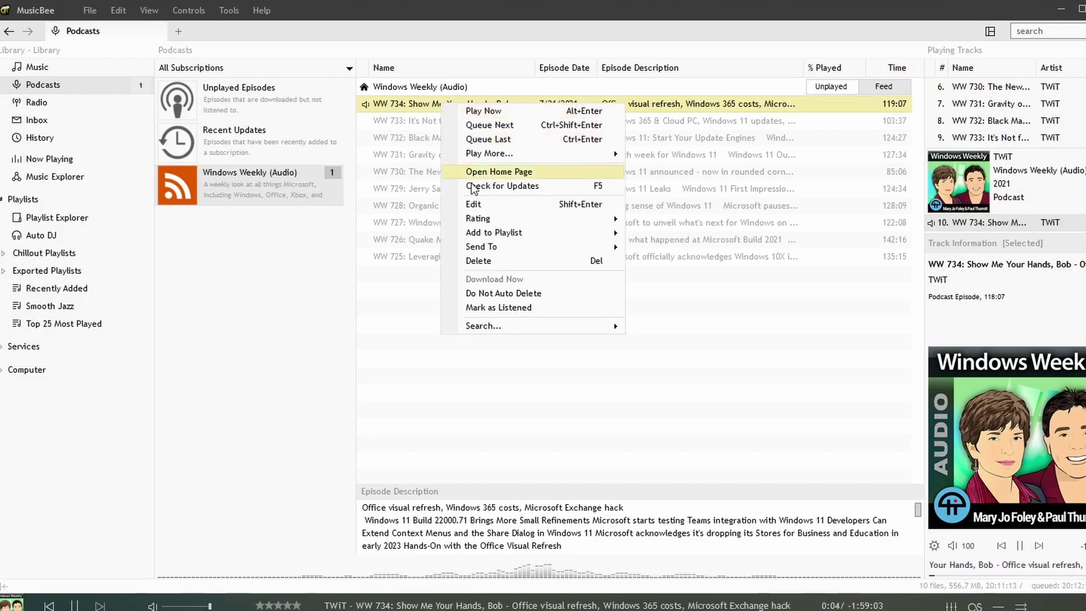
{"action": "mouse_move", "coordinate": [537, 234]}
{"action": "mouse_move", "coordinate": [552, 328]}
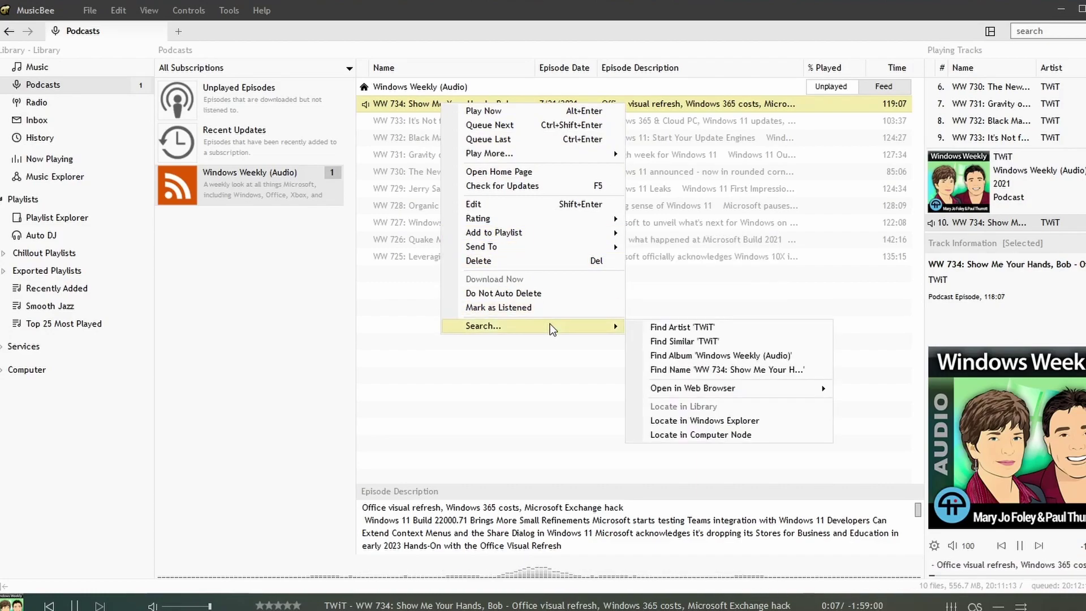
{"action": "left_click", "coordinate": [657, 422]}
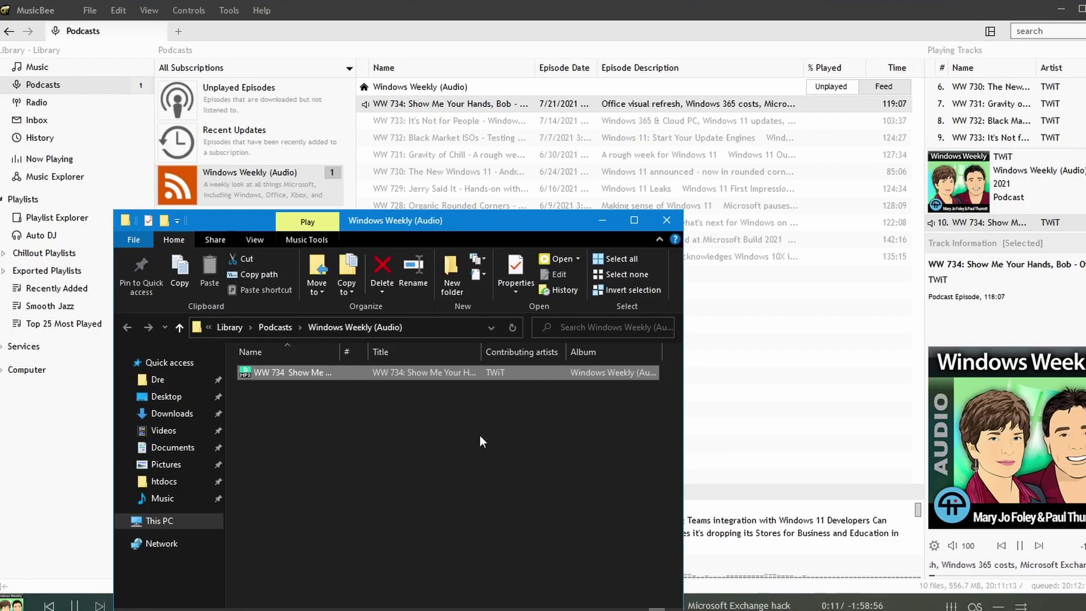
{"action": "left_click", "coordinate": [426, 326]}
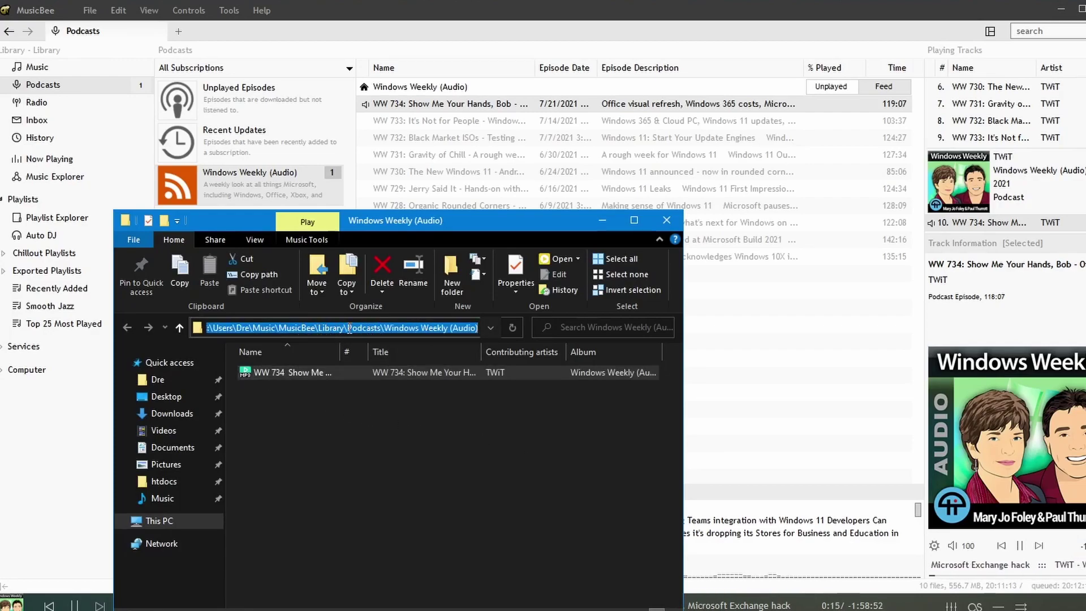
{"action": "left_click", "coordinate": [348, 393]}
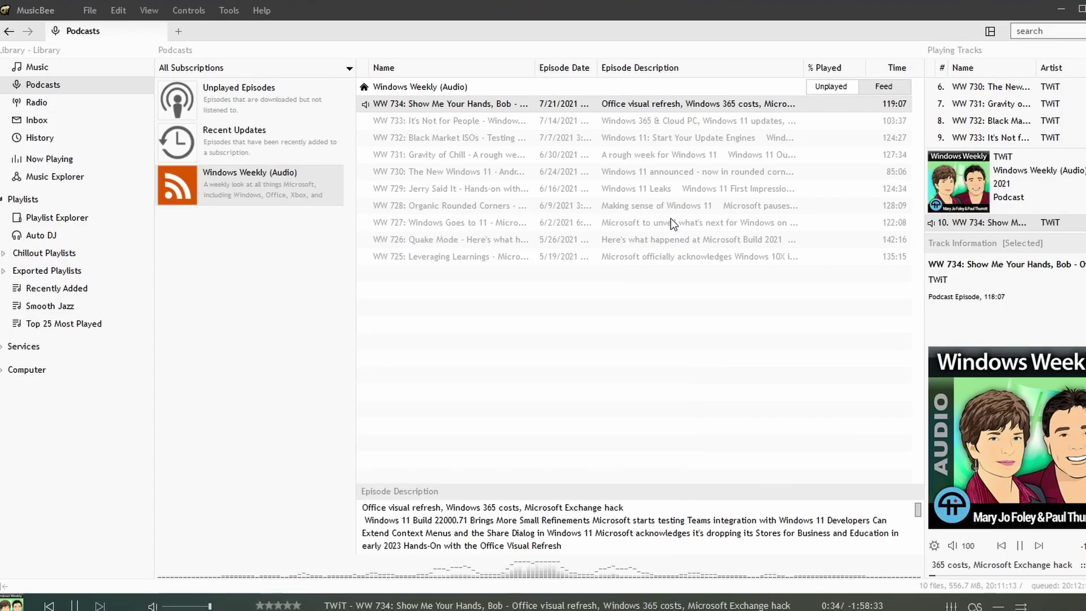
Close File Explorer, toggle the Unplayed and Feed filters, check displayed fields, and open Recent Updates
{"action": "key", "text": "alt+F4"}
{"action": "left_click", "coordinate": [829, 87]}
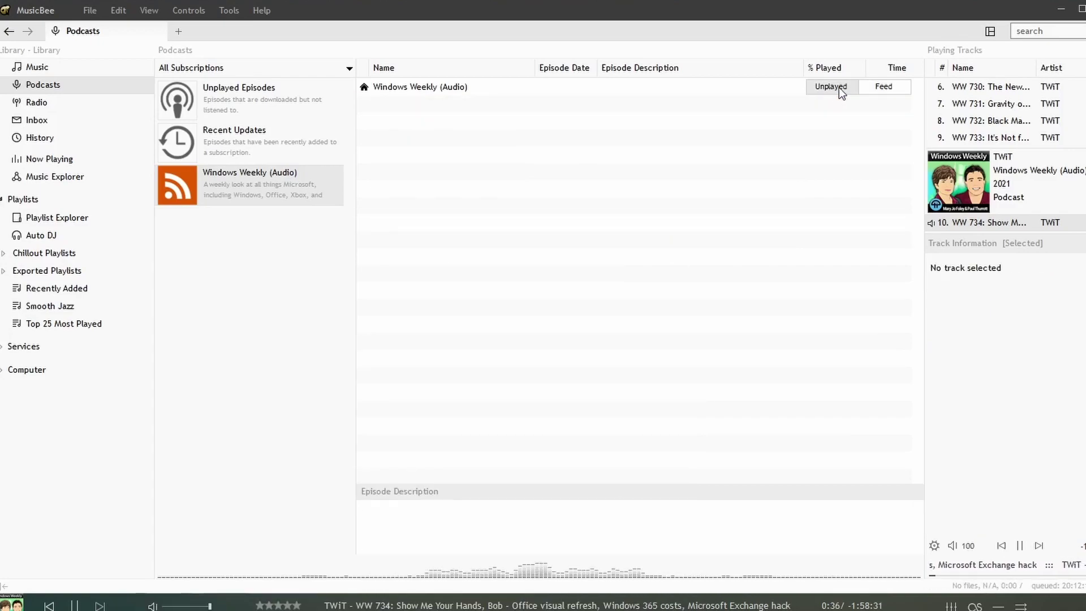
{"action": "left_click", "coordinate": [884, 87]}
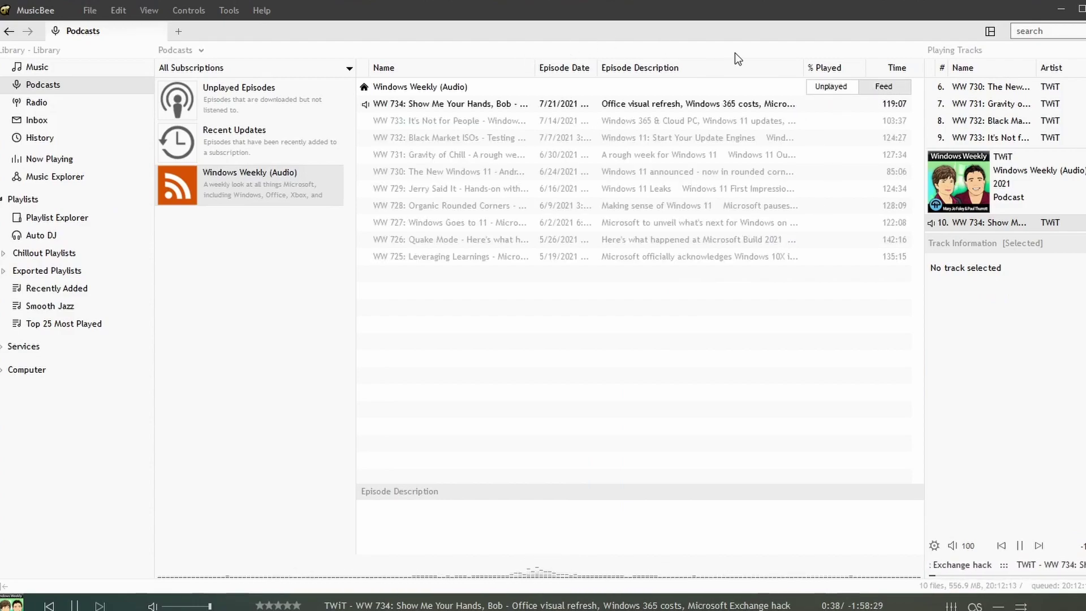
{"action": "right_click", "coordinate": [397, 74]}
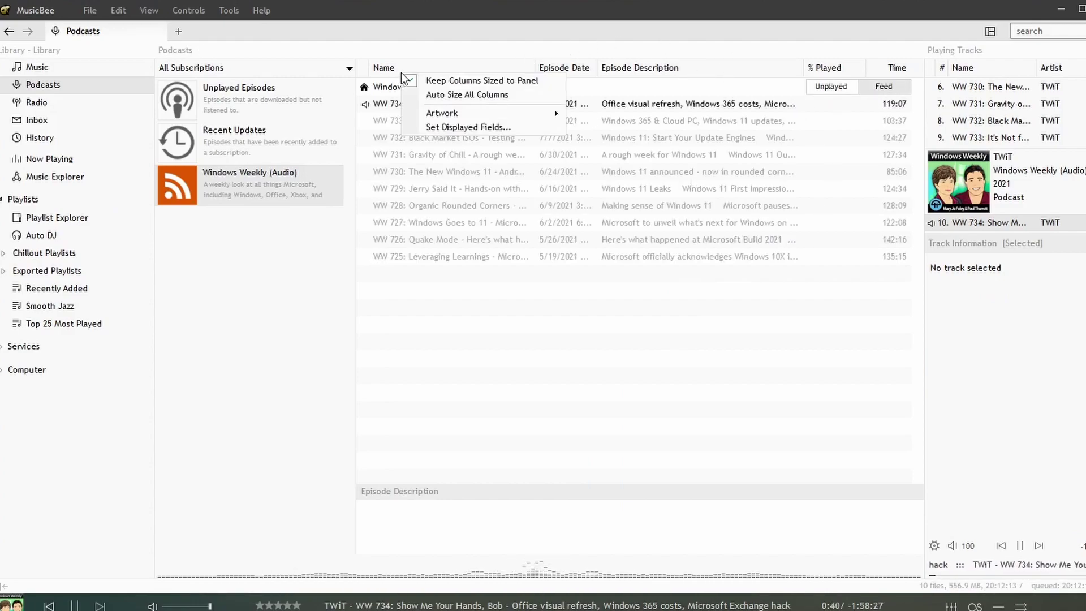
{"action": "left_click", "coordinate": [456, 126]}
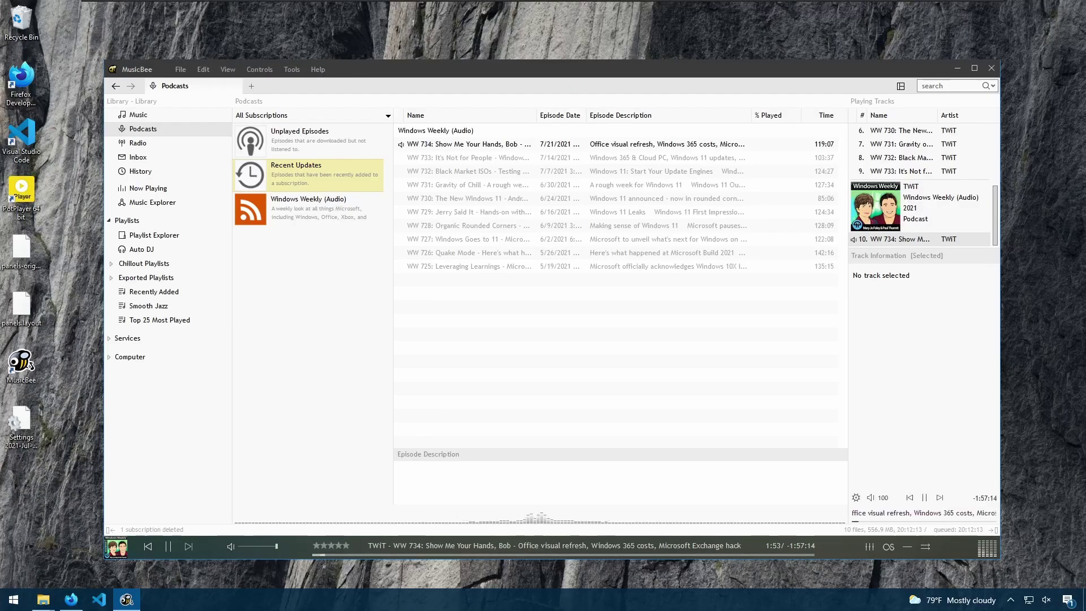
{"action": "left_click", "coordinate": [302, 146]}
{"action": "left_click", "coordinate": [301, 181]}
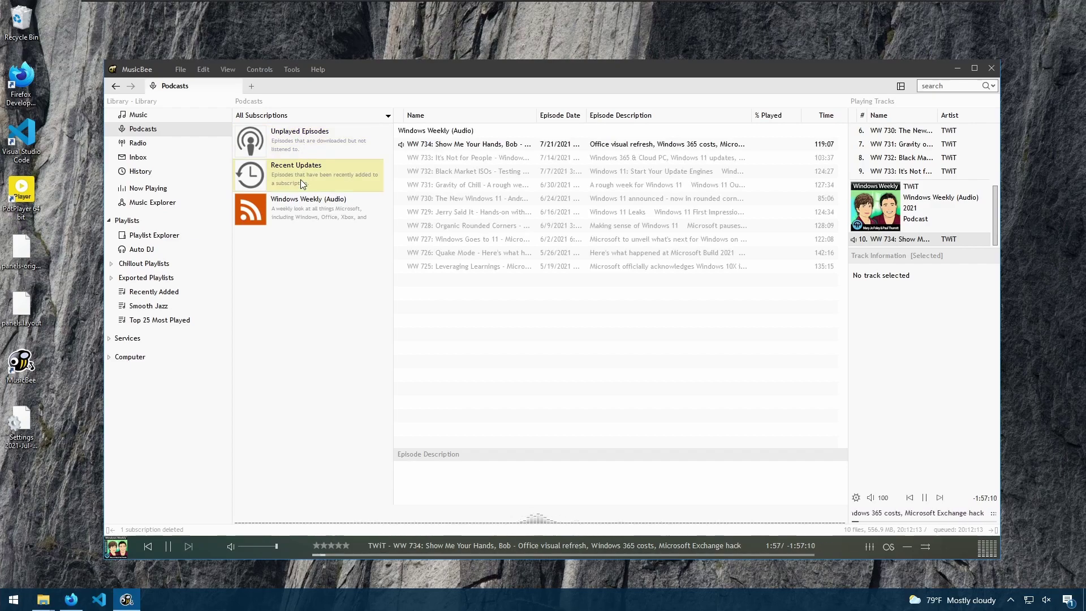
Open the podcast directory, limit it to Technology, and search for 5by5
{"action": "right_click", "coordinate": [293, 141]}
{"action": "left_click", "coordinate": [332, 174]}
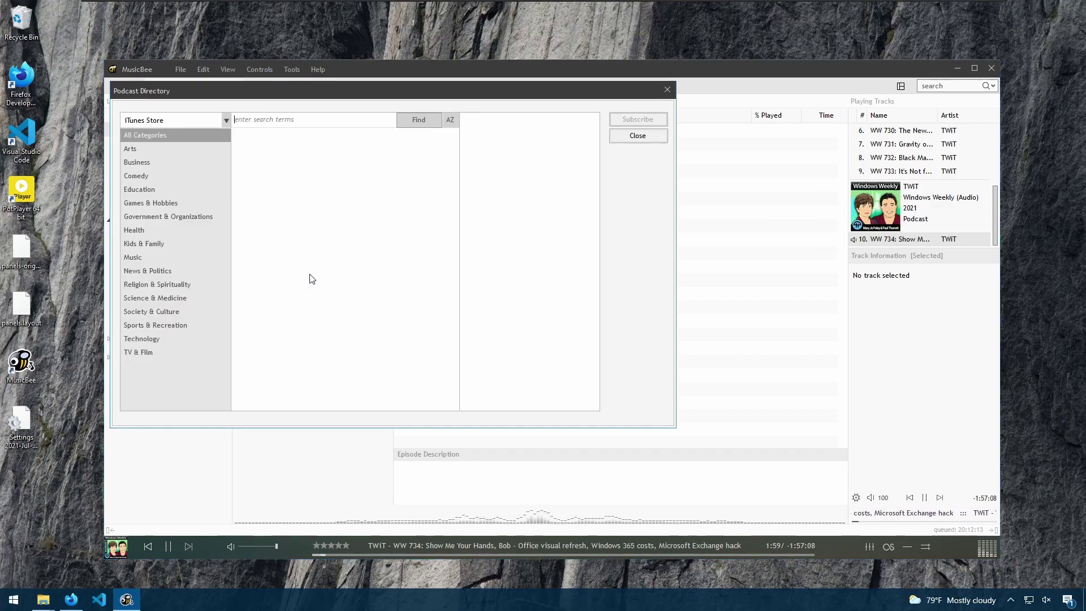
{"action": "left_click", "coordinate": [157, 337]}
{"action": "left_click", "coordinate": [378, 122]}
{"action": "type", "text": "5by5"}
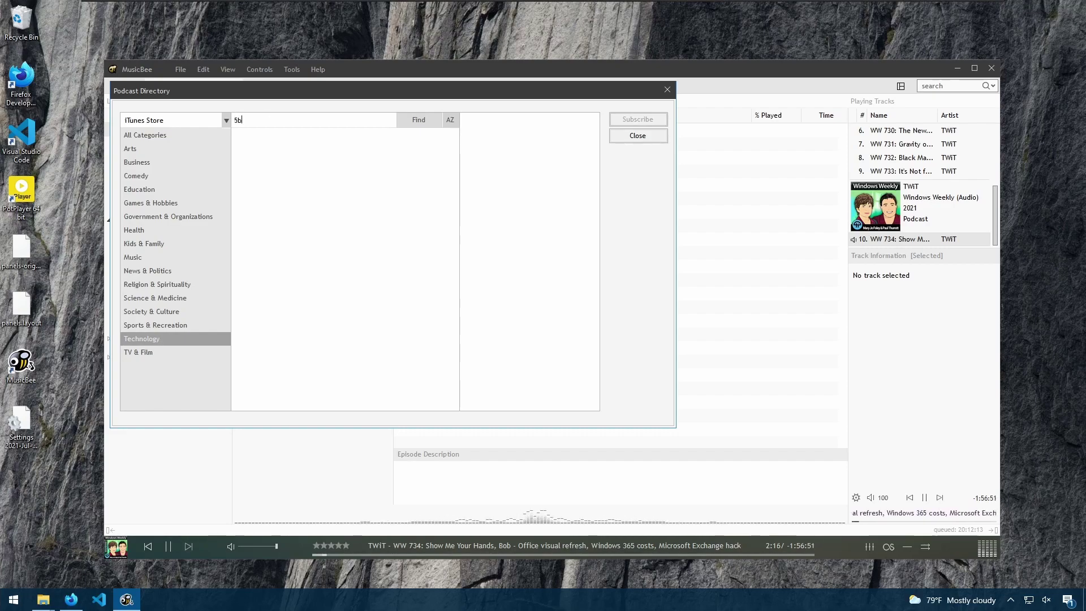
{"action": "key", "text": "Return"}
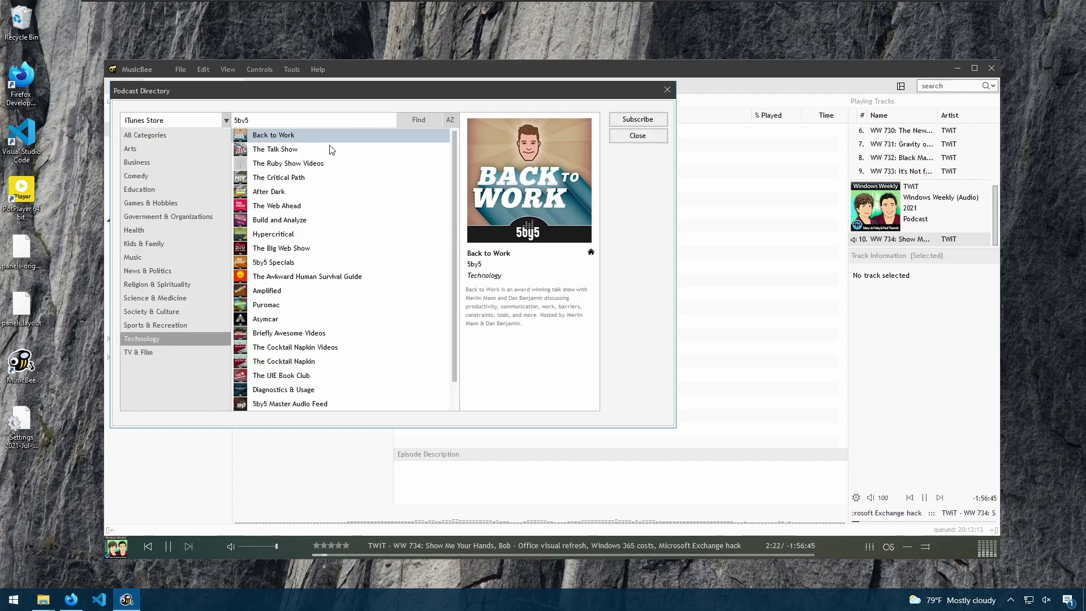
Subscribe to The Critical Path from the 5by5 results and close the directory
{"action": "left_click", "coordinate": [267, 193]}
{"action": "left_click", "coordinate": [288, 178]}
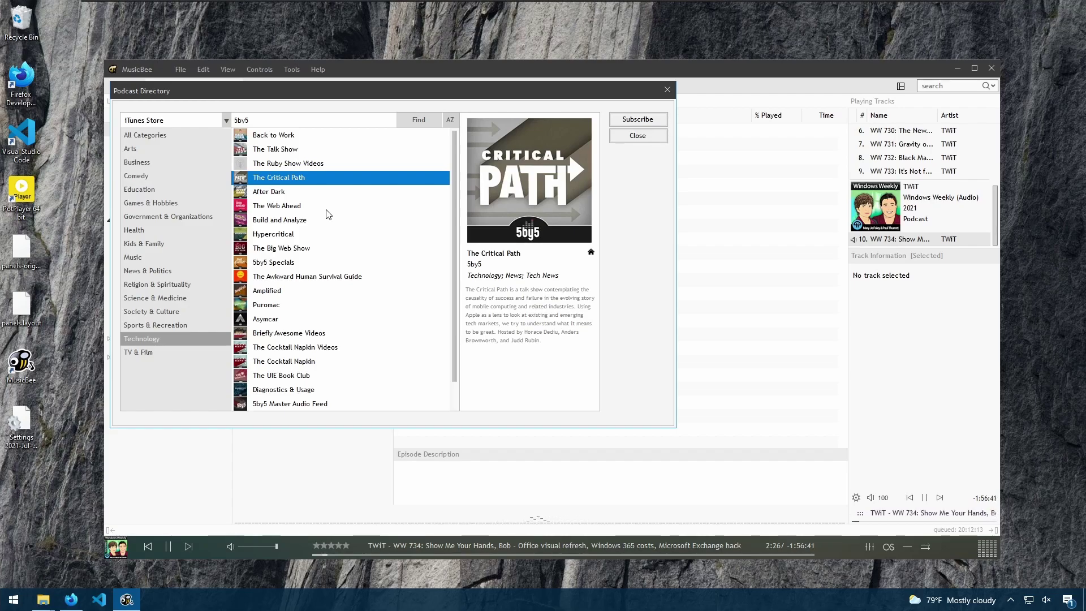
{"action": "left_click", "coordinate": [630, 119]}
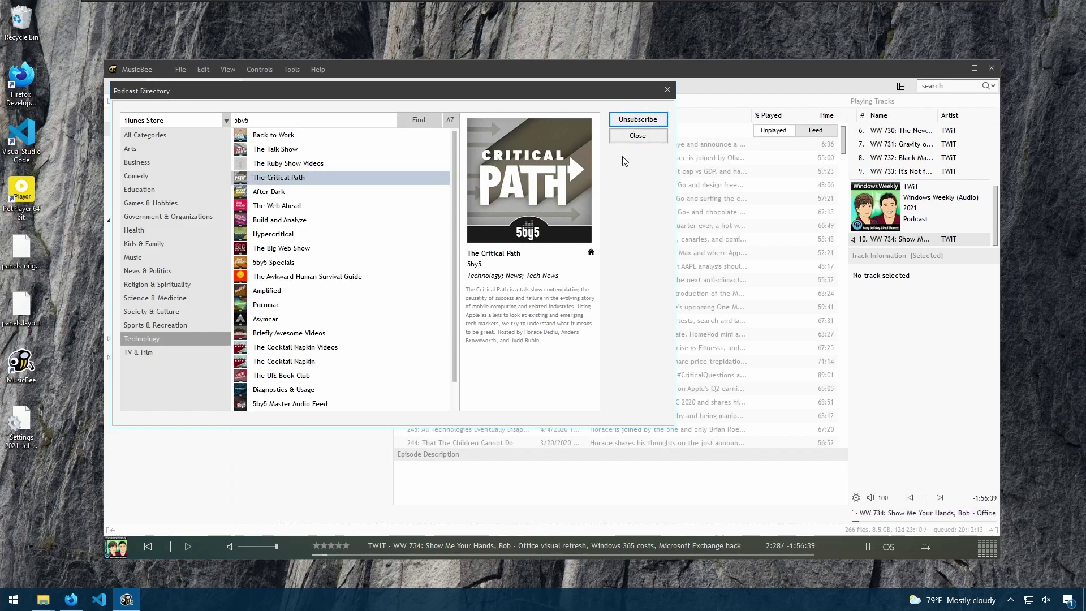
{"action": "left_click", "coordinate": [635, 139]}
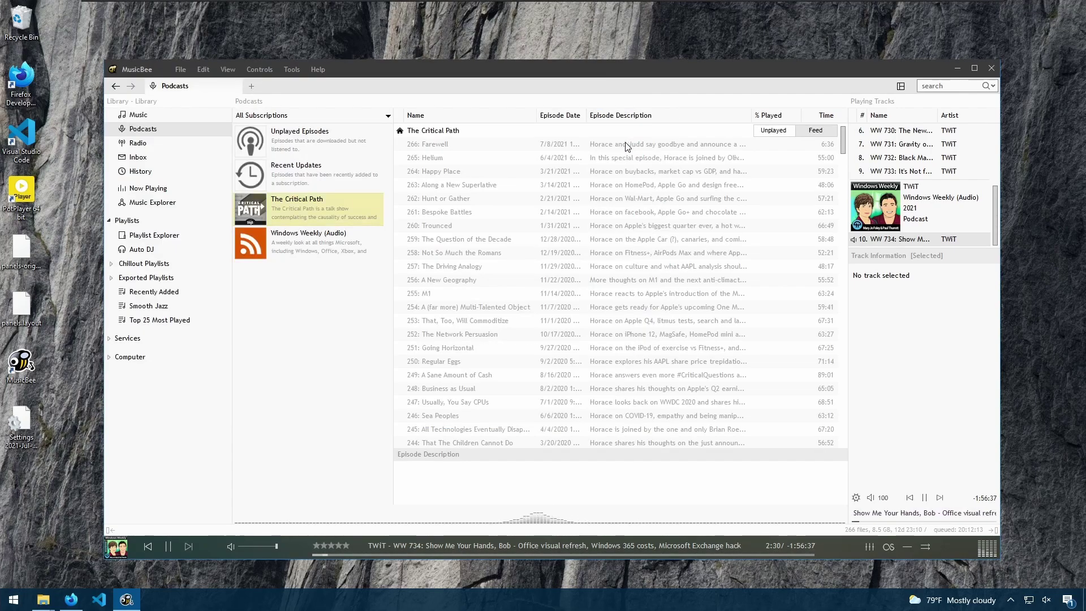